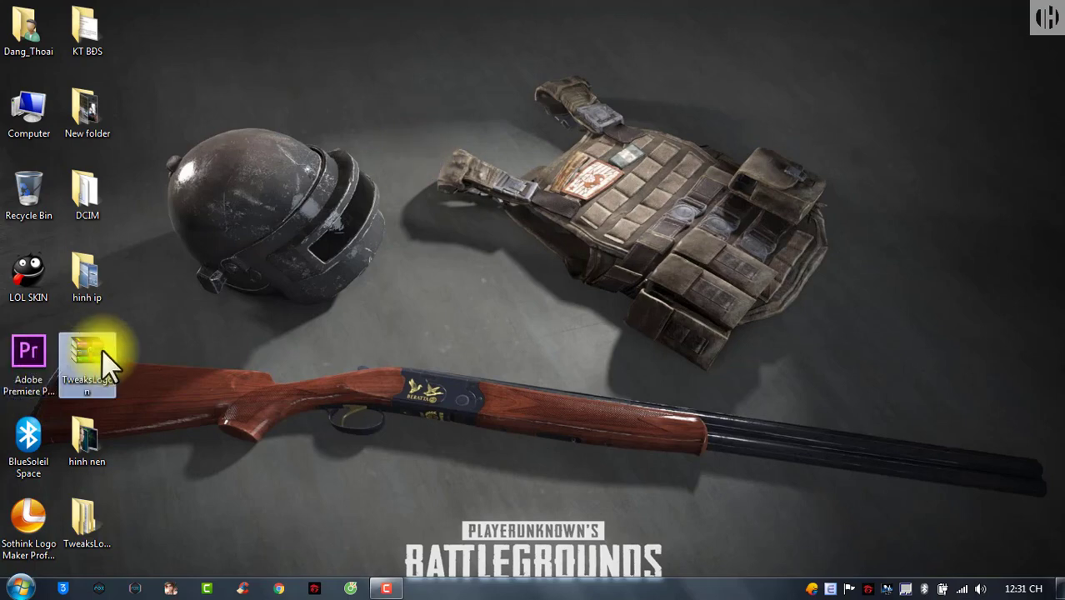
- Extract the TweaksLogon archive on the desktop into its own TweaksLogon folder, replacing all existing files
{"action": "left_click", "coordinate": [85, 375]}
{"action": "mouse_move", "coordinate": [87, 379]}
{"action": "left_mouse_down"}
{"action": "mouse_move", "coordinate": [195, 322]}
{"action": "mouse_move", "coordinate": [106, 353]}
{"action": "mouse_move", "coordinate": [88, 380]}
{"action": "left_mouse_up"}
{"action": "right_click", "coordinate": [88, 379]}
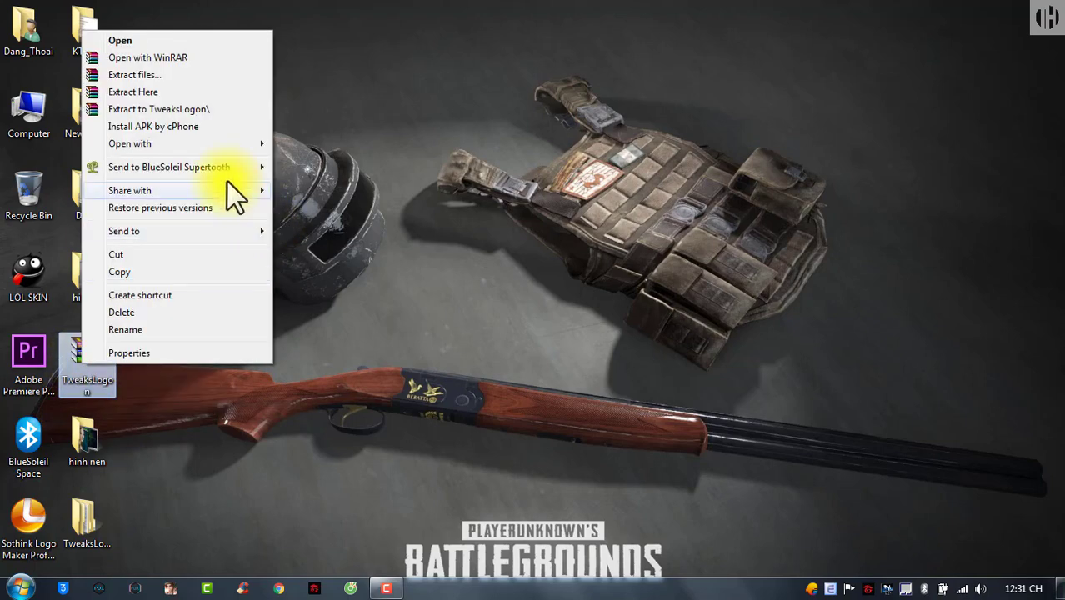
{"action": "left_click", "coordinate": [191, 106]}
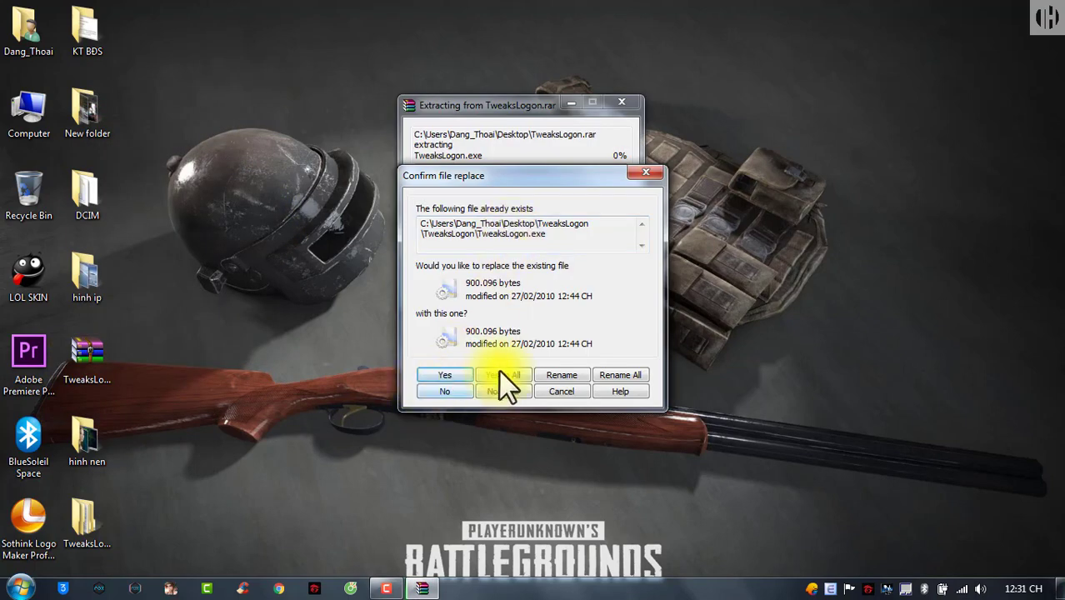
{"action": "left_click", "coordinate": [502, 377]}
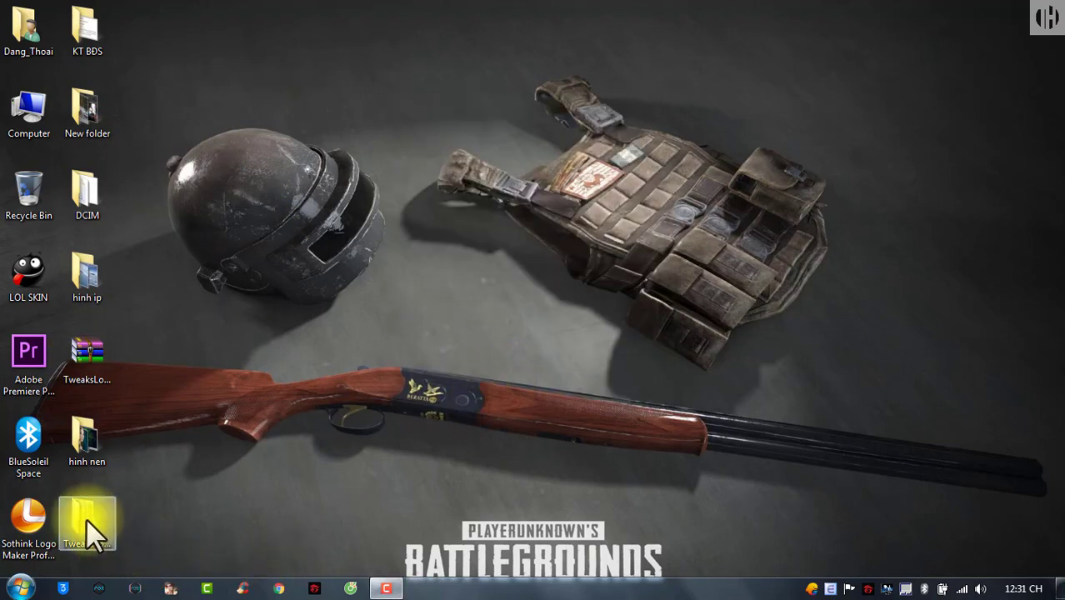
- Move the extracted TweaksLogon folder aside on the desktop, launch the TweaksLogon application inside it and close the folder window
{"action": "left_click_drag", "start_coordinate": [87, 524], "coordinate": [110, 506]}
{"action": "double_click", "coordinate": [143, 523]}
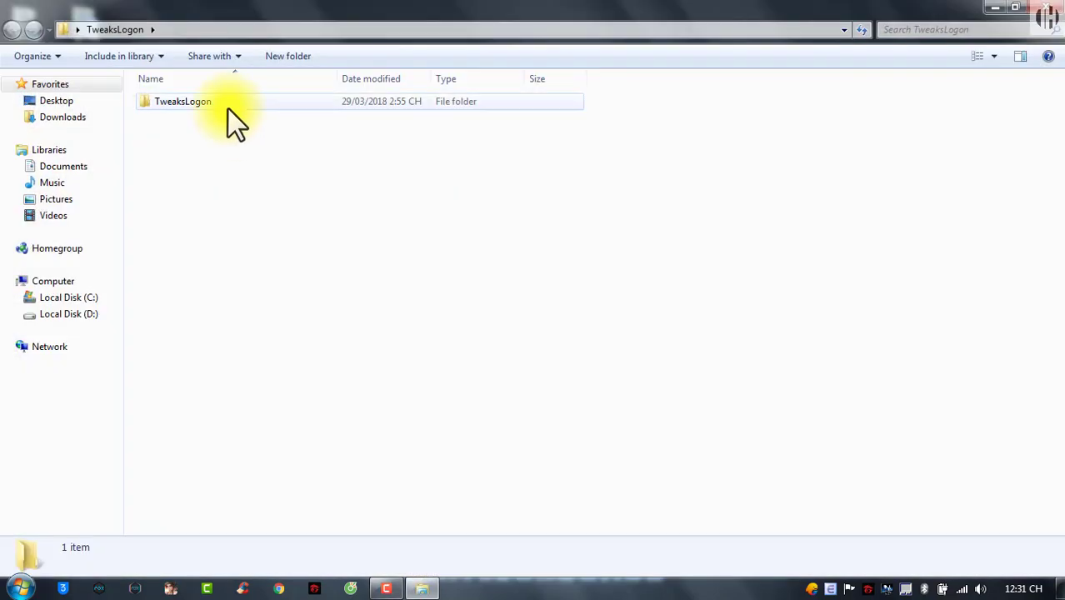
{"action": "double_click", "coordinate": [314, 101]}
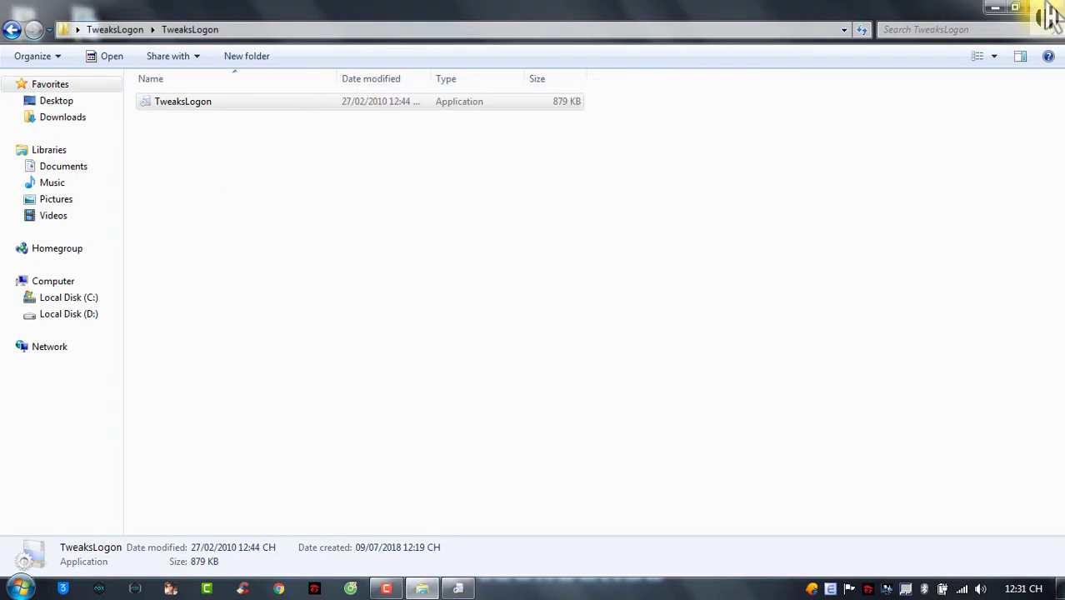
{"action": "left_click", "coordinate": [1046, 12]}
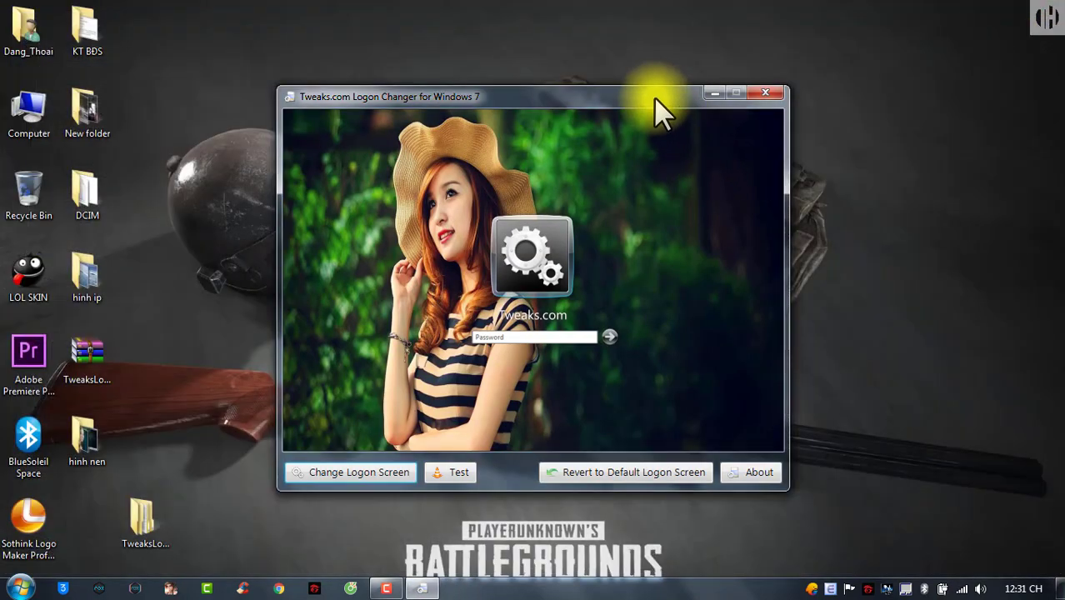
- Reposition the Logon Changer window and revert the existing custom background to the default logon screen
{"action": "left_click_drag", "start_coordinate": [654, 97], "coordinate": [684, 58]}
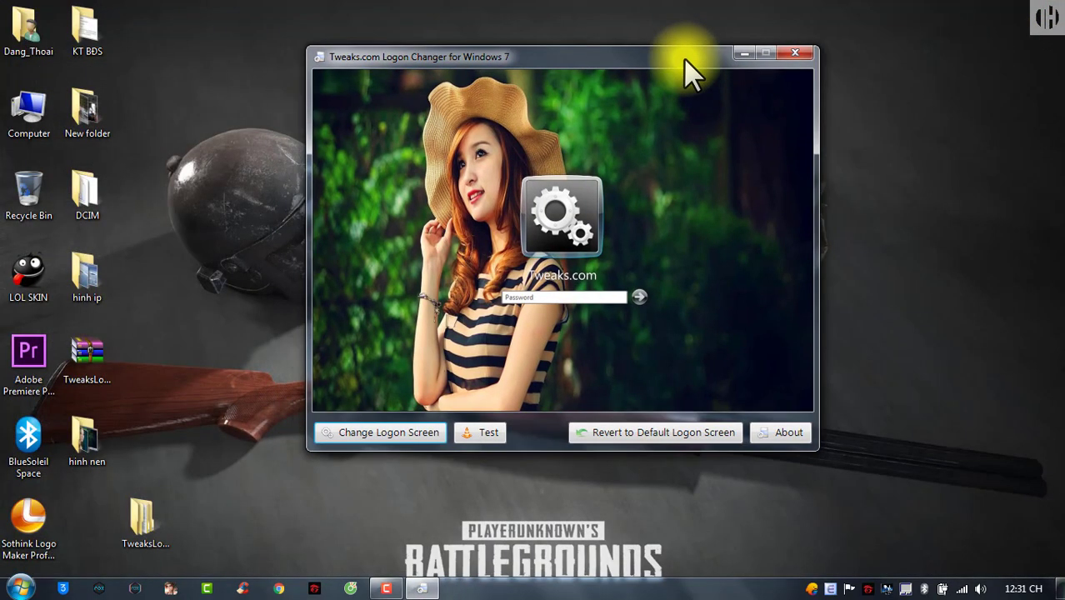
{"action": "left_click", "coordinate": [667, 434]}
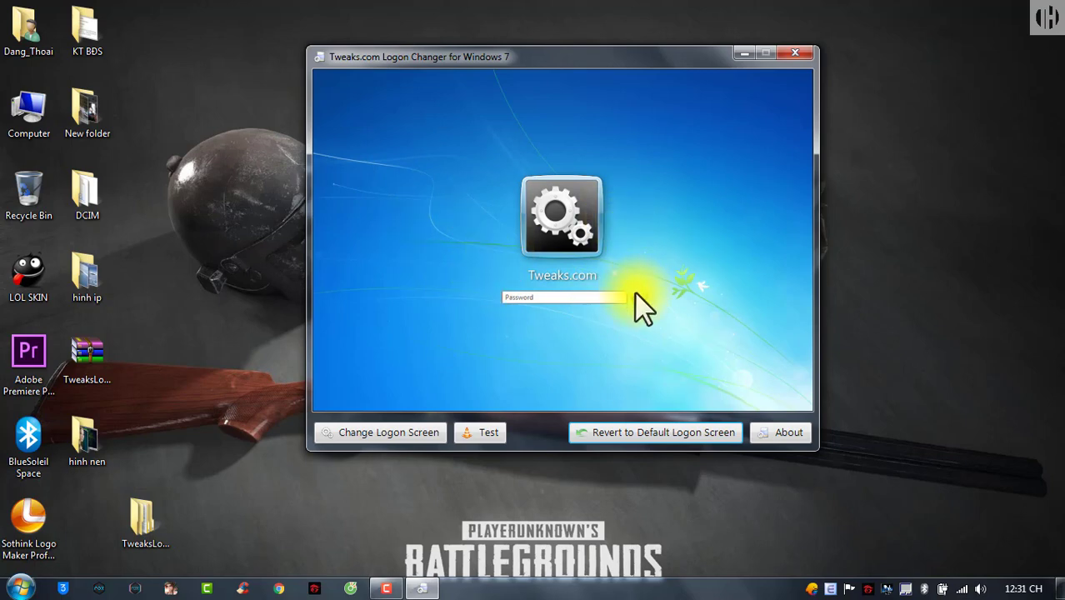
{"action": "mouse_move", "coordinate": [616, 57]}
{"action": "left_mouse_down"}
{"action": "mouse_move", "coordinate": [569, 17]}
{"action": "mouse_move", "coordinate": [609, 54]}
{"action": "left_mouse_up"}
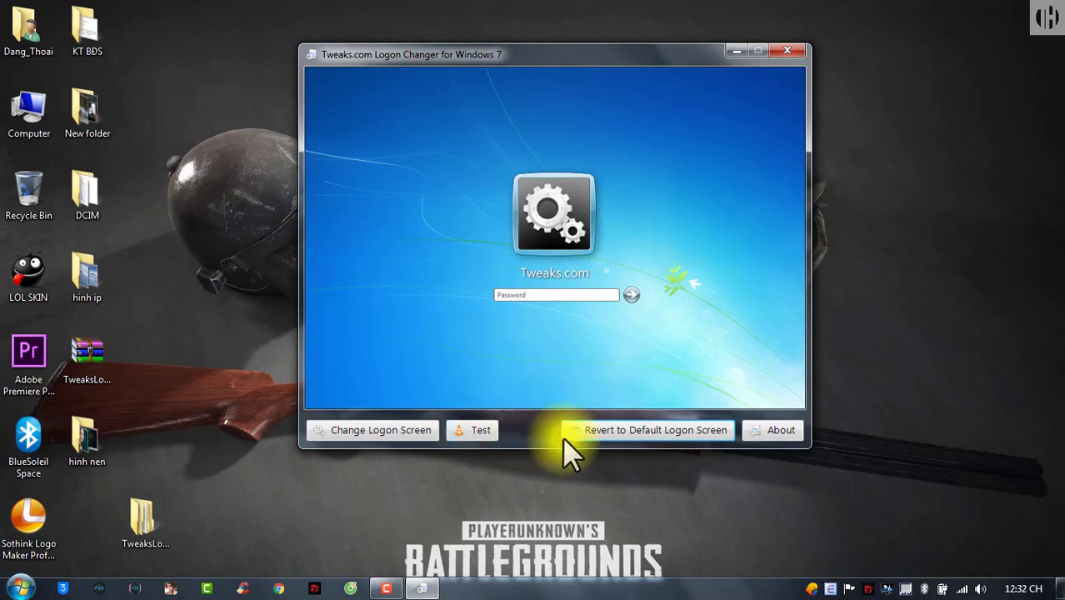
{"action": "left_click", "coordinate": [635, 432]}
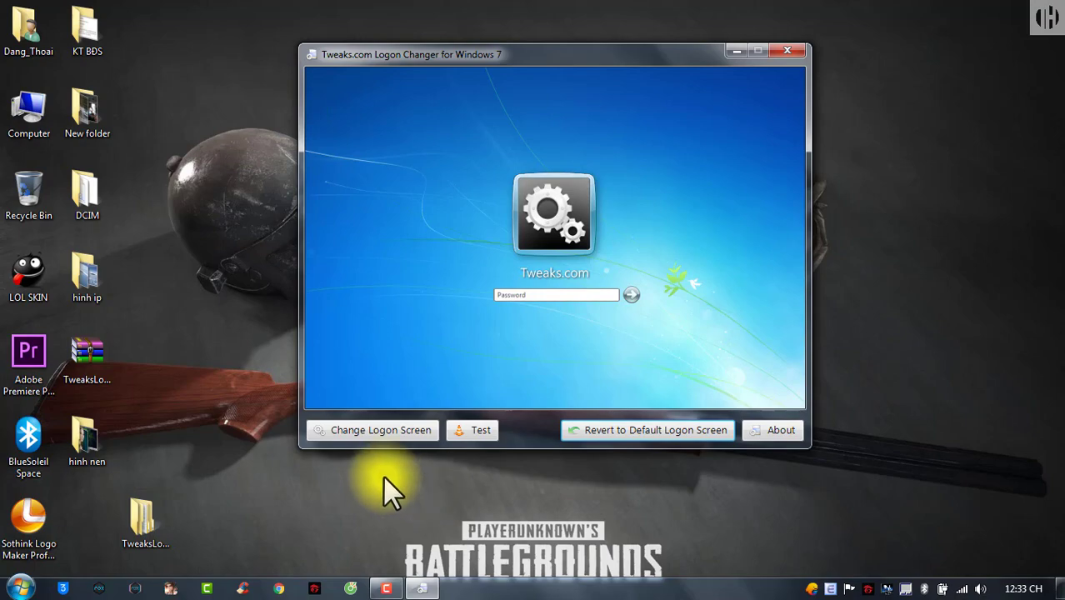
- Choose hinh-nen-girl-xinh-Cute-Asian-Desktop-Wallpaper-hd-08 from the desktop's hinh nen folder as the new logon screen background
{"action": "left_click", "coordinate": [370, 436]}
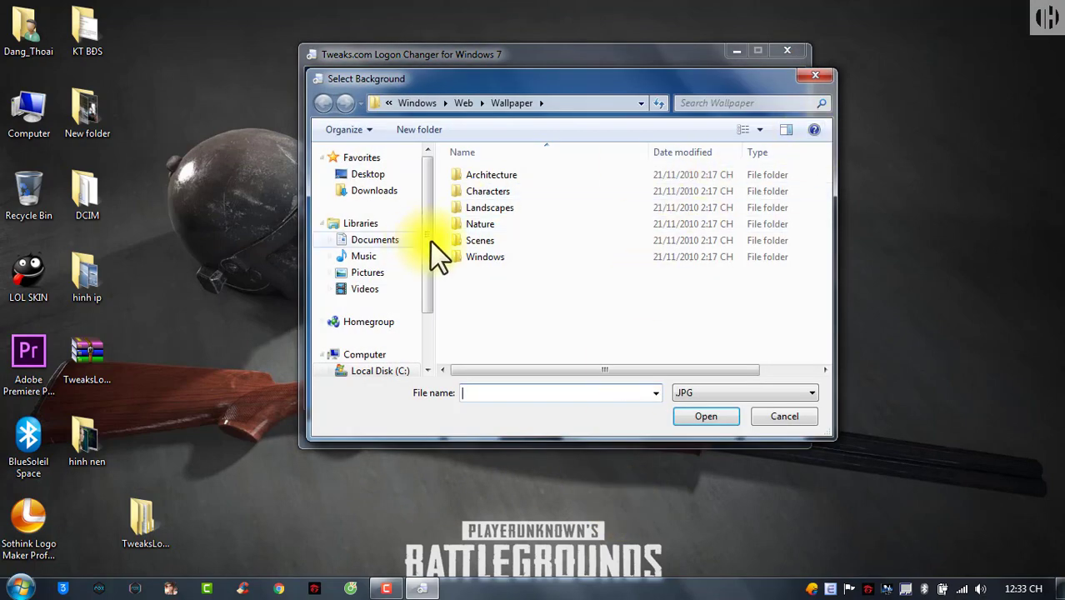
{"action": "left_click", "coordinate": [368, 175]}
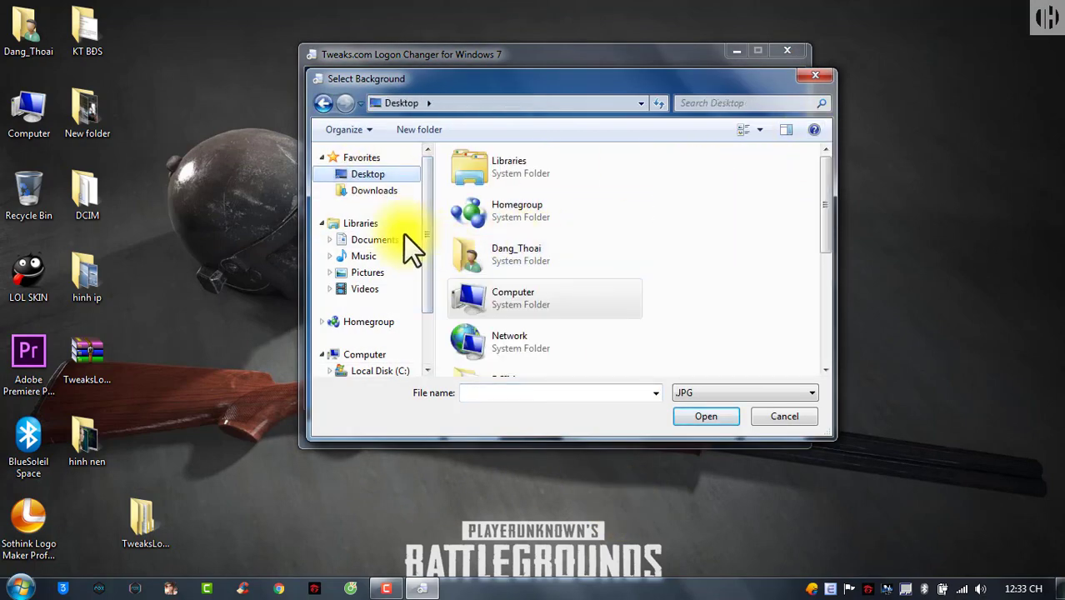
{"action": "left_click", "coordinate": [368, 175]}
{"action": "scroll", "coordinate": [510, 221], "scroll_direction": "down", "scroll_amount": 5}
{"action": "double_click", "coordinate": [521, 239]}
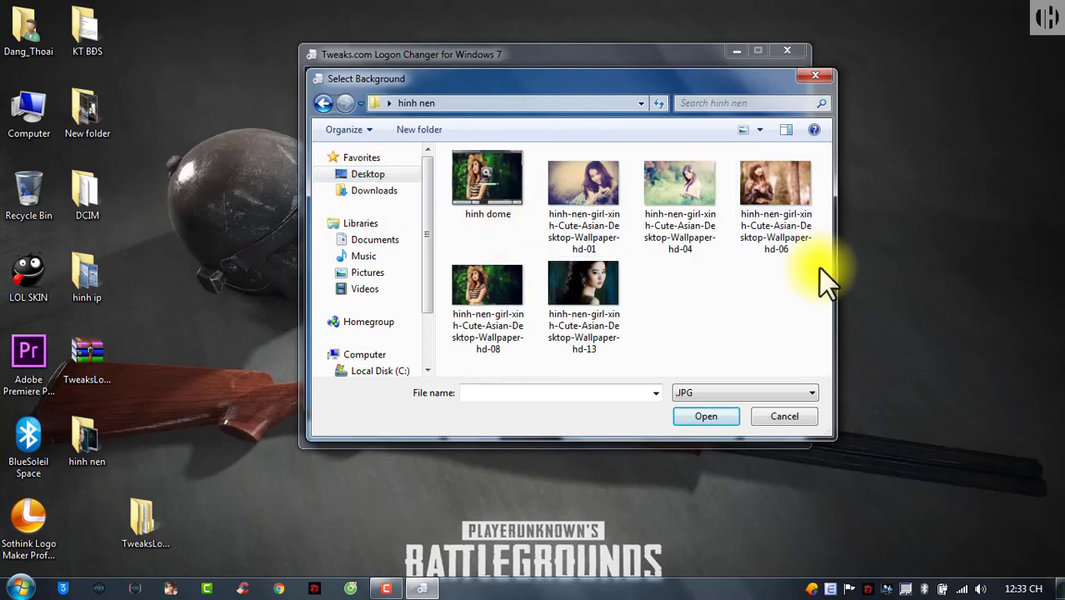
{"action": "double_click", "coordinate": [483, 280]}
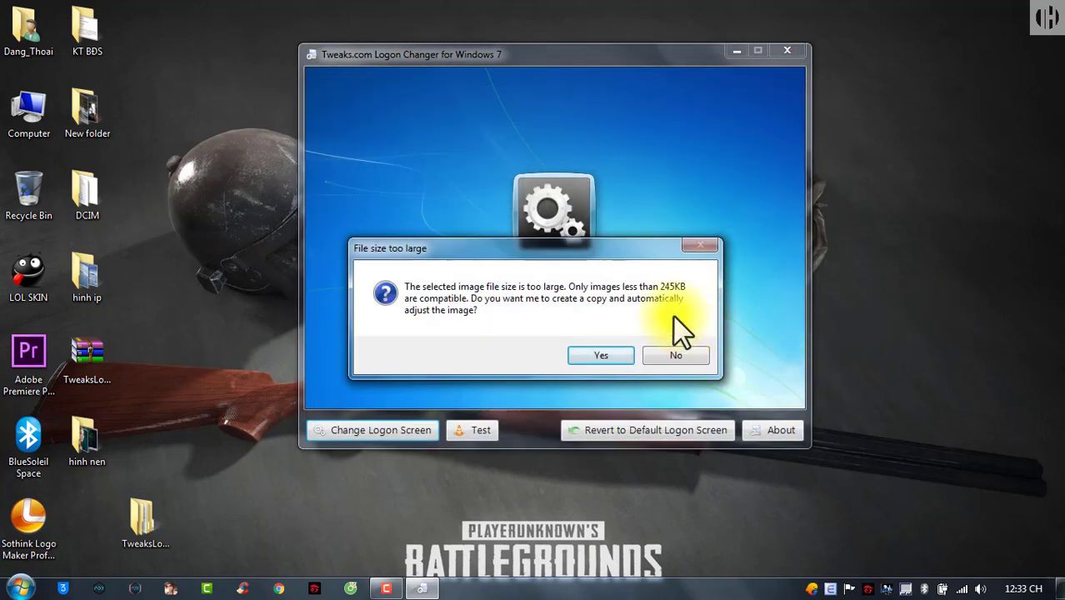
- Decline the automatic image size adjustment and accept moving the old logon backgrounds to the backup folder
{"action": "left_click_drag", "start_coordinate": [608, 248], "coordinate": [614, 194]}
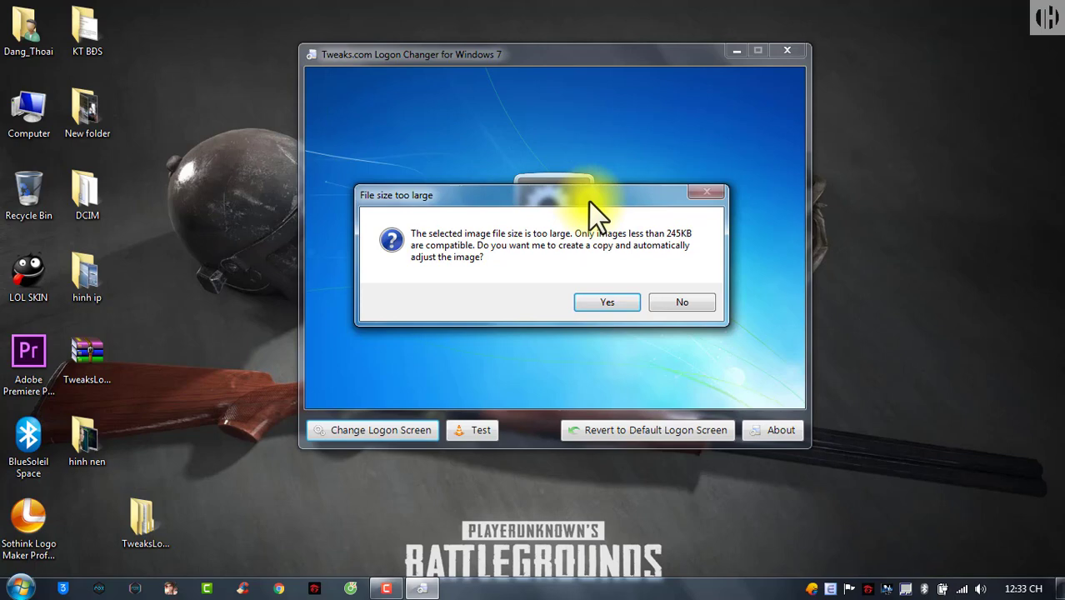
{"action": "left_click_drag", "start_coordinate": [592, 210], "coordinate": [567, 217]}
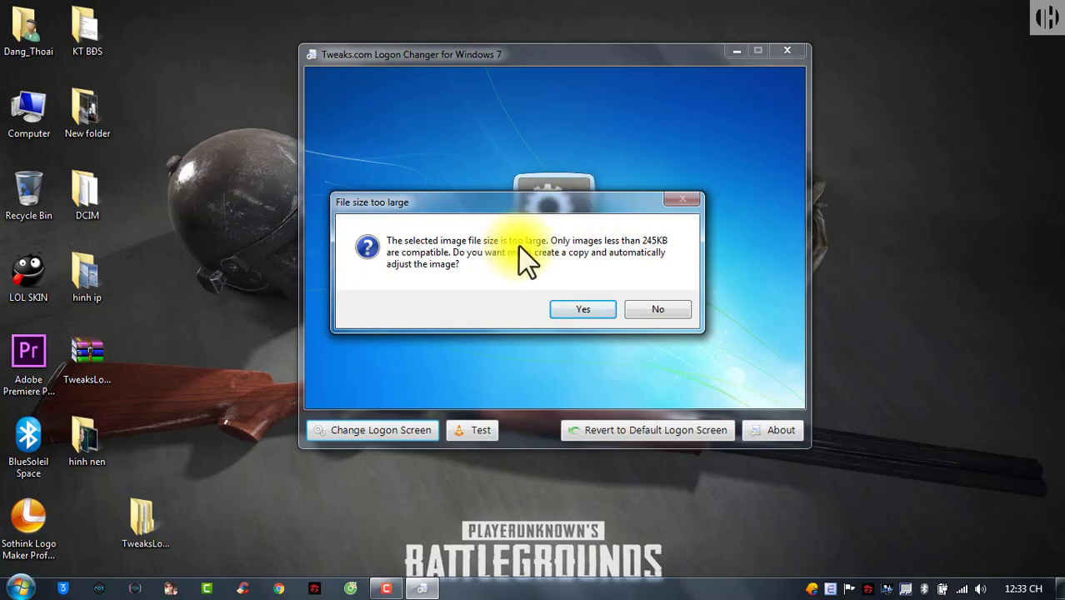
{"action": "left_click", "coordinate": [643, 309]}
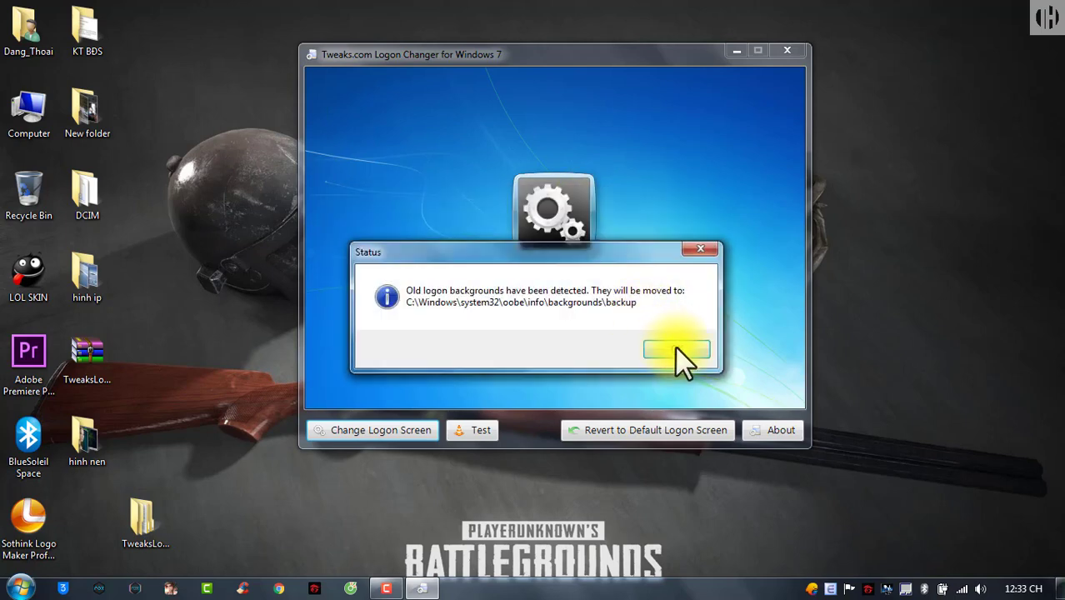
{"action": "left_click", "coordinate": [677, 350]}
{"action": "left_click", "coordinate": [638, 347]}
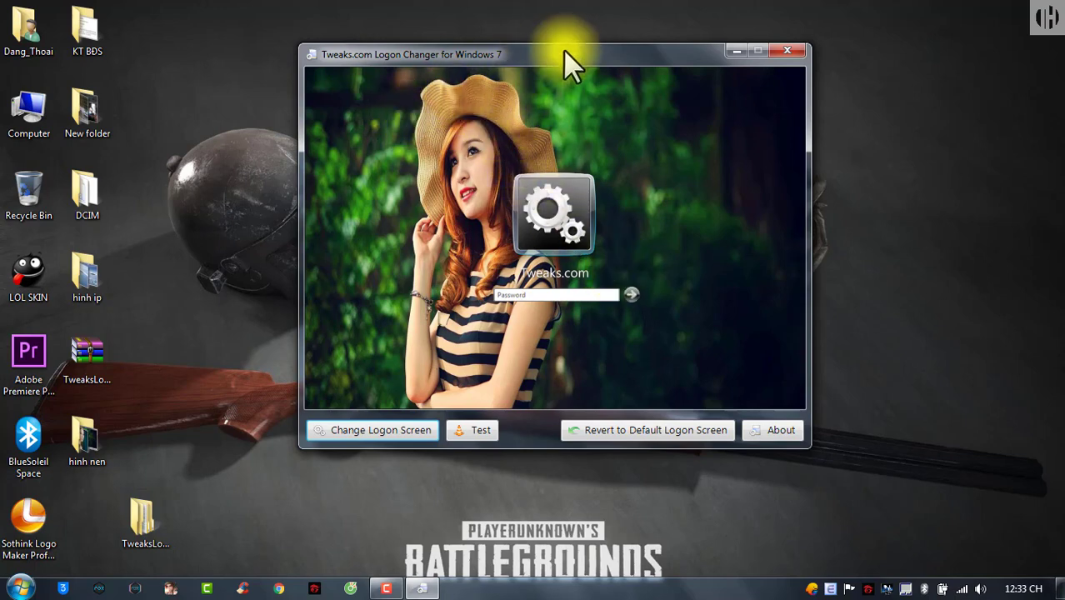
- Reposition the window and restore the default logon screen in place of the newly applied wallpaper
{"action": "left_click_drag", "start_coordinate": [564, 52], "coordinate": [594, 23]}
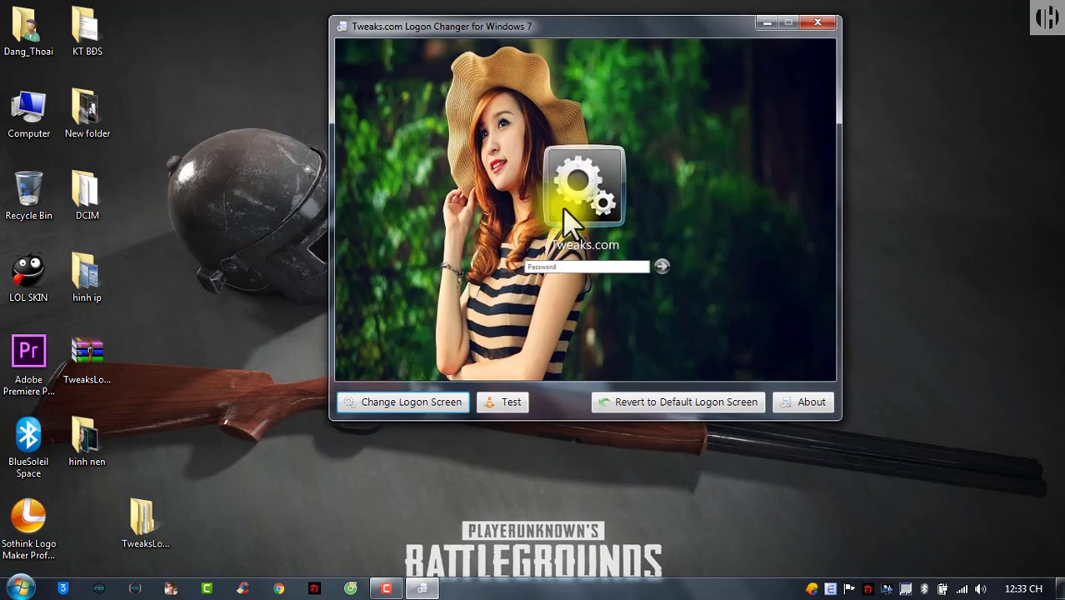
{"action": "left_click_drag", "start_coordinate": [647, 24], "coordinate": [601, 44]}
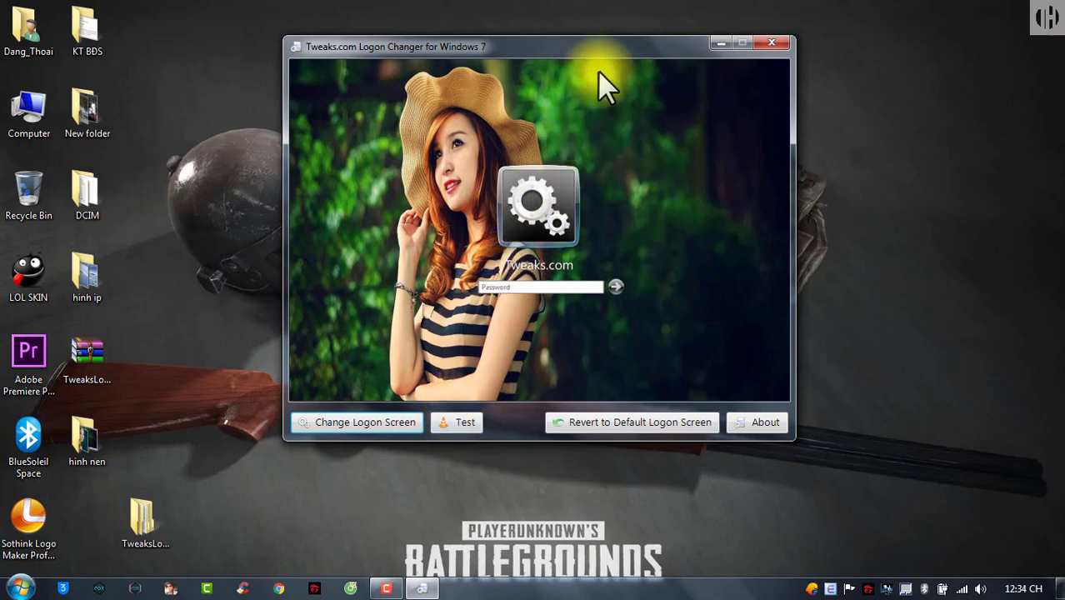
{"action": "mouse_move", "coordinate": [606, 48]}
{"action": "left_mouse_down"}
{"action": "mouse_move", "coordinate": [606, 26]}
{"action": "mouse_move", "coordinate": [616, 58]}
{"action": "left_mouse_up"}
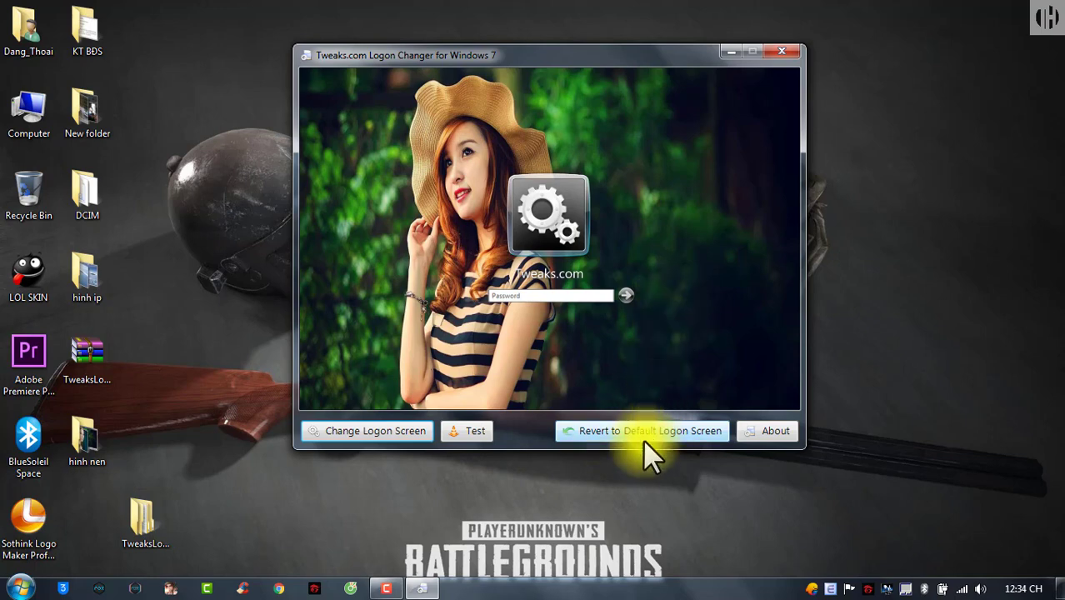
{"action": "left_click", "coordinate": [675, 433]}
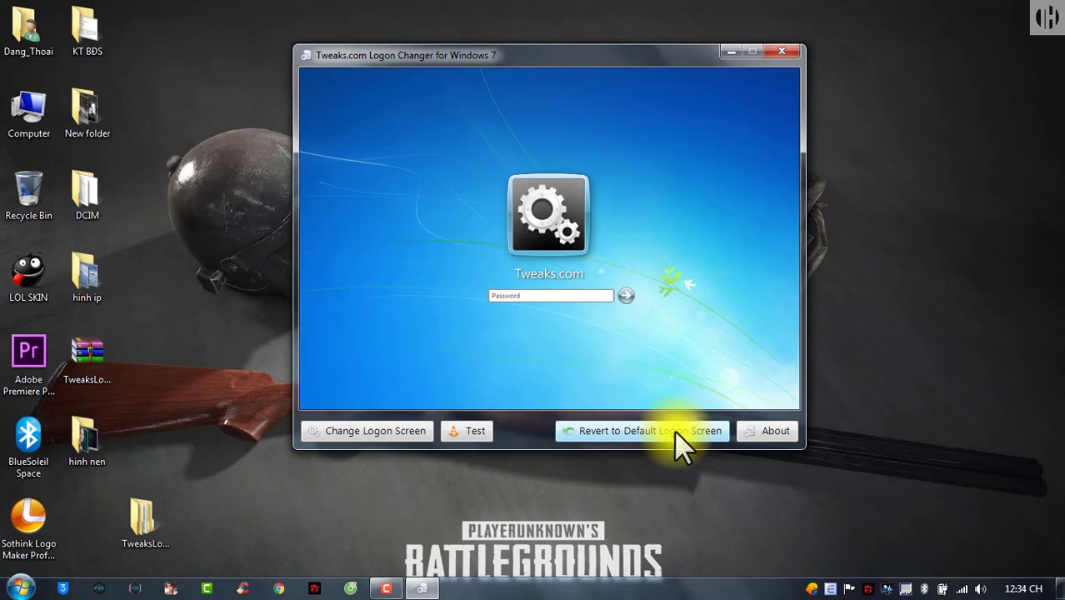
- Close the Logon Changer and relaunch the TweaksLogon application from the nested TweaksLogon folder
{"action": "left_click", "coordinate": [782, 51]}
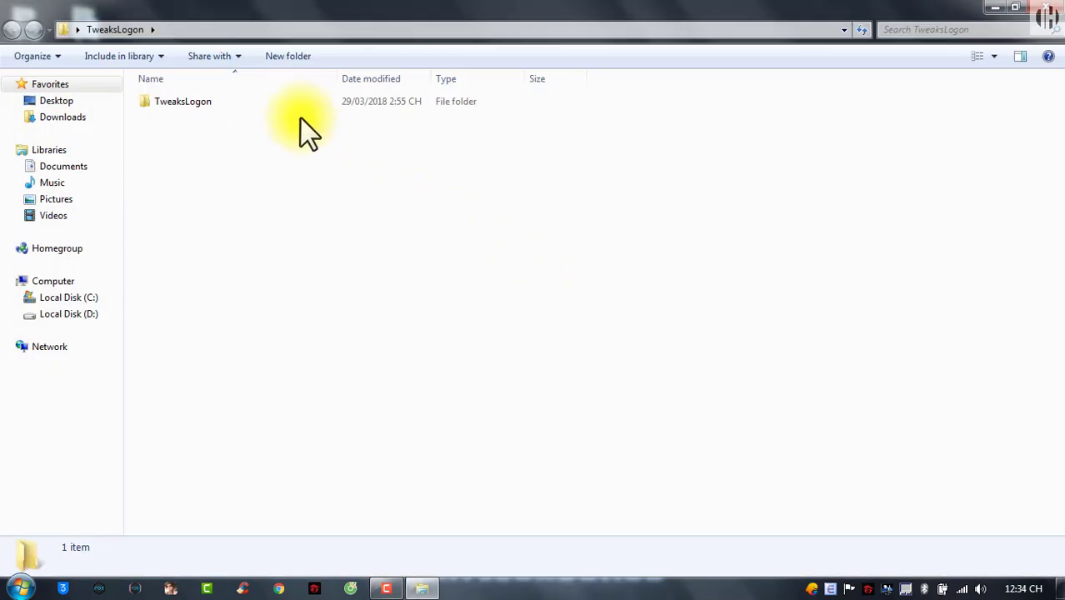
{"action": "double_click", "coordinate": [227, 103]}
{"action": "double_click", "coordinate": [208, 105]}
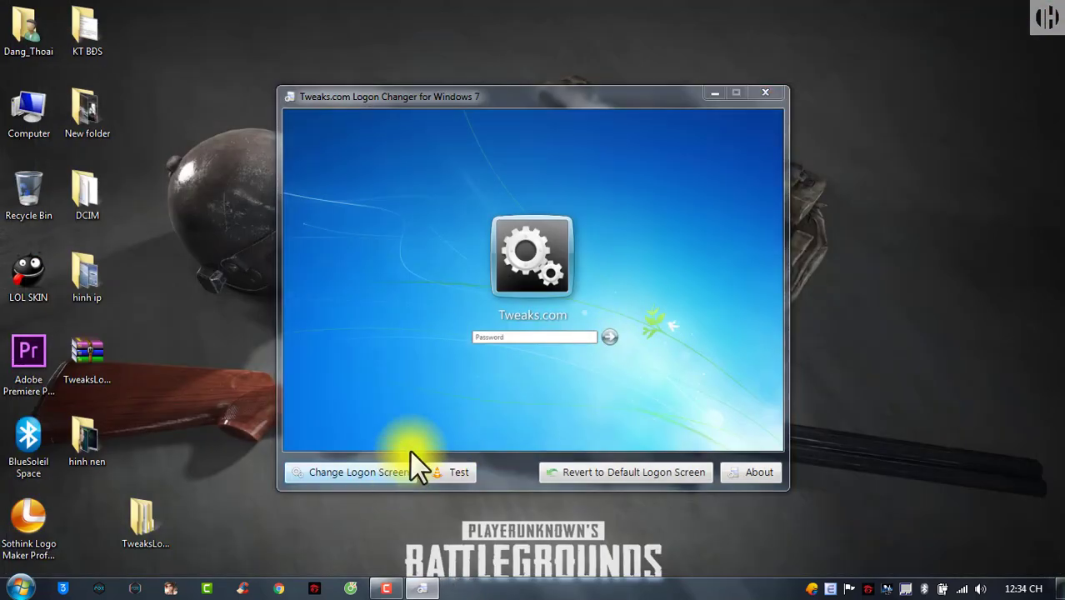
{"action": "left_click", "coordinate": [411, 468]}
{"action": "left_click", "coordinate": [367, 217]}
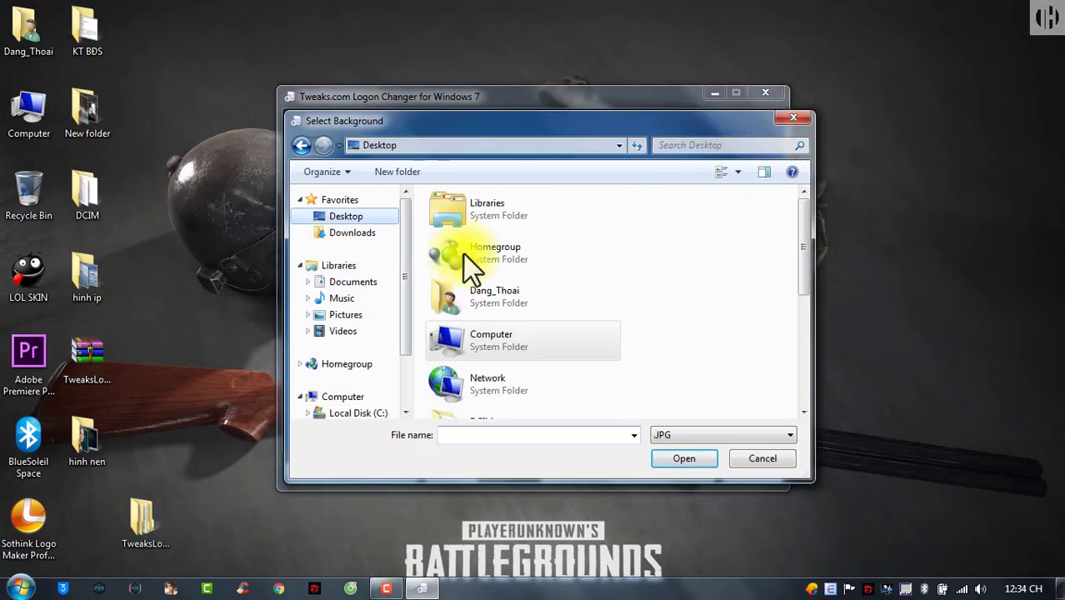
{"action": "scroll", "coordinate": [475, 334], "scroll_direction": "down", "scroll_amount": 6}
{"action": "double_click", "coordinate": [496, 398]}
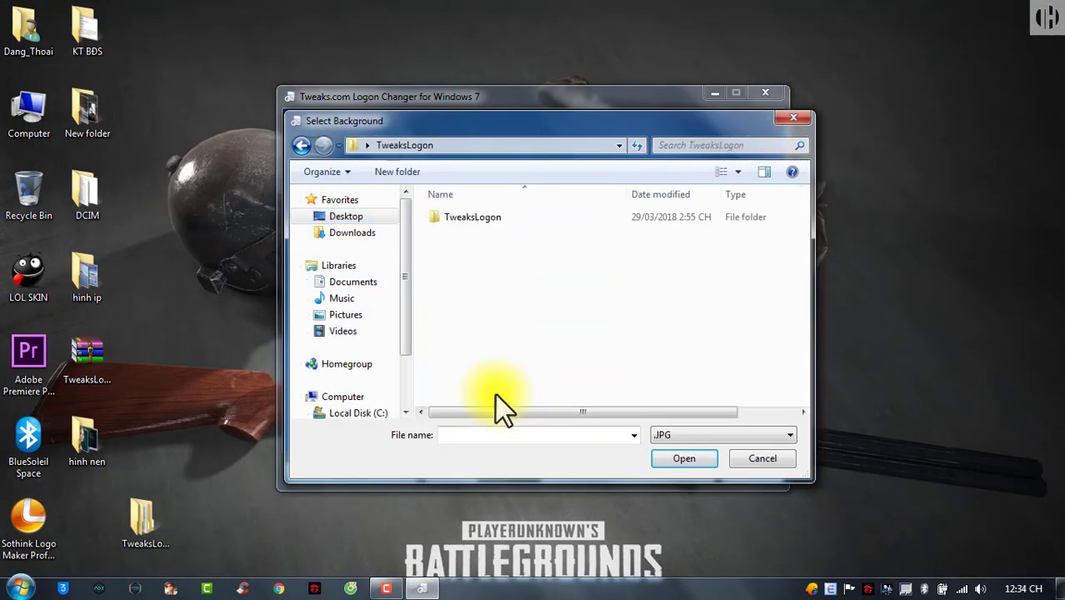
{"action": "left_click", "coordinate": [794, 117]}
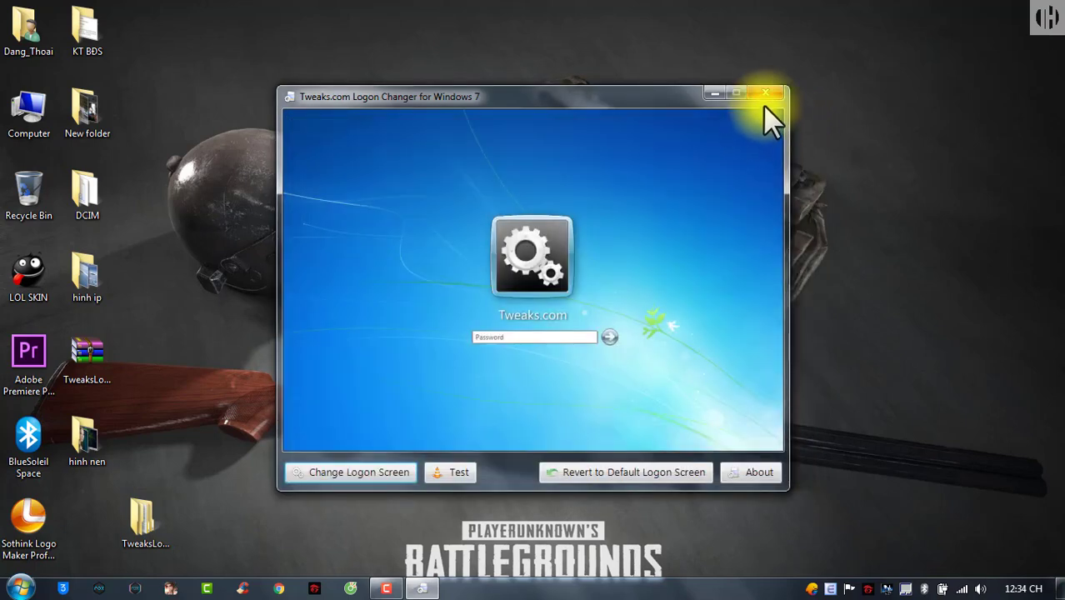
- Close the Logon Changer window
{"action": "left_click", "coordinate": [767, 92]}
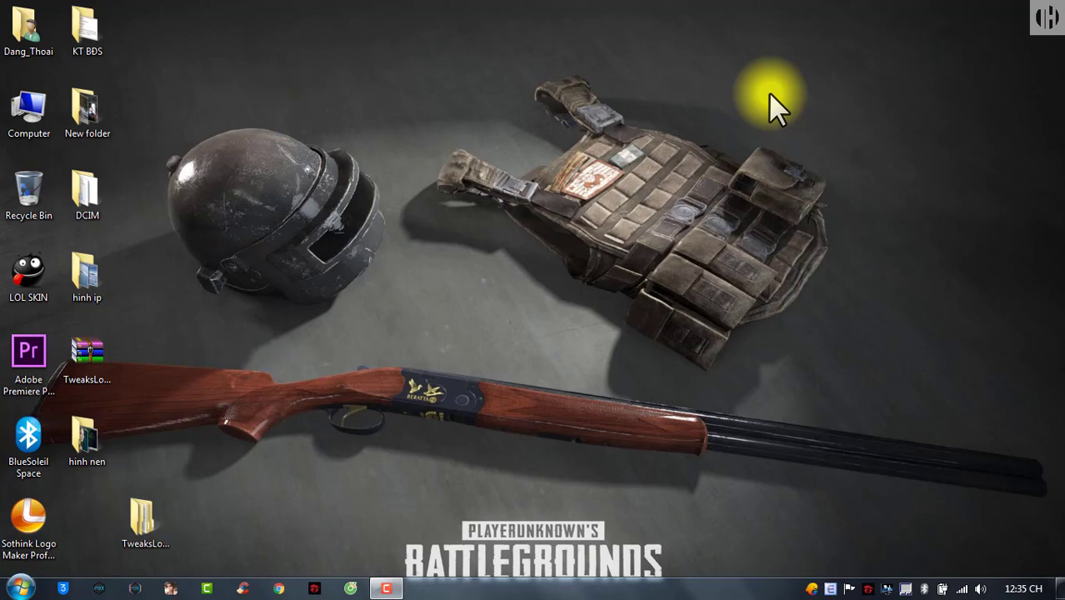
{"action": "left_click", "coordinate": [380, 592]}
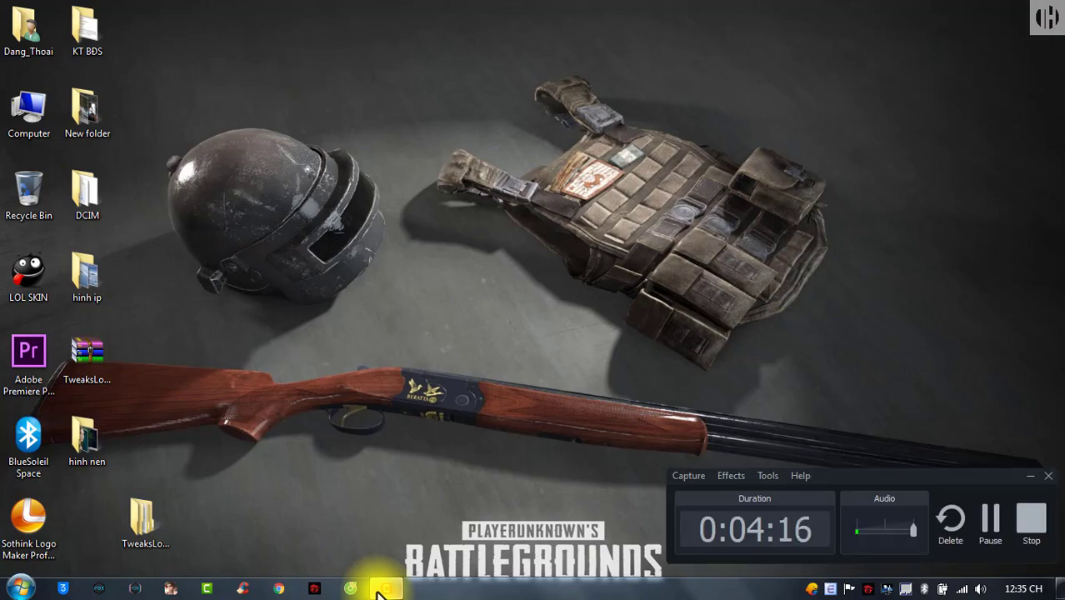